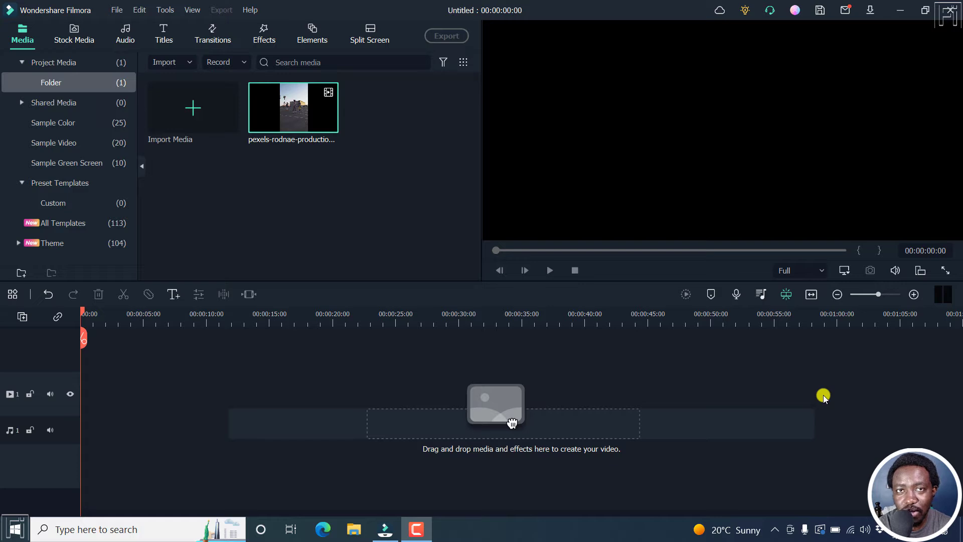
Preview the imported skating clip and place it on the video track, with the playhead back at the start.
double_click(290, 110)
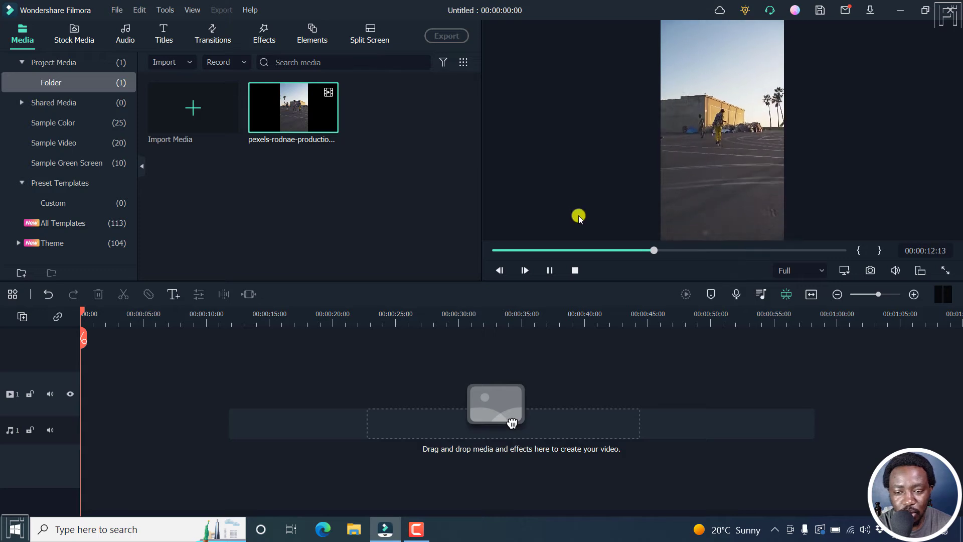
left_click(575, 270)
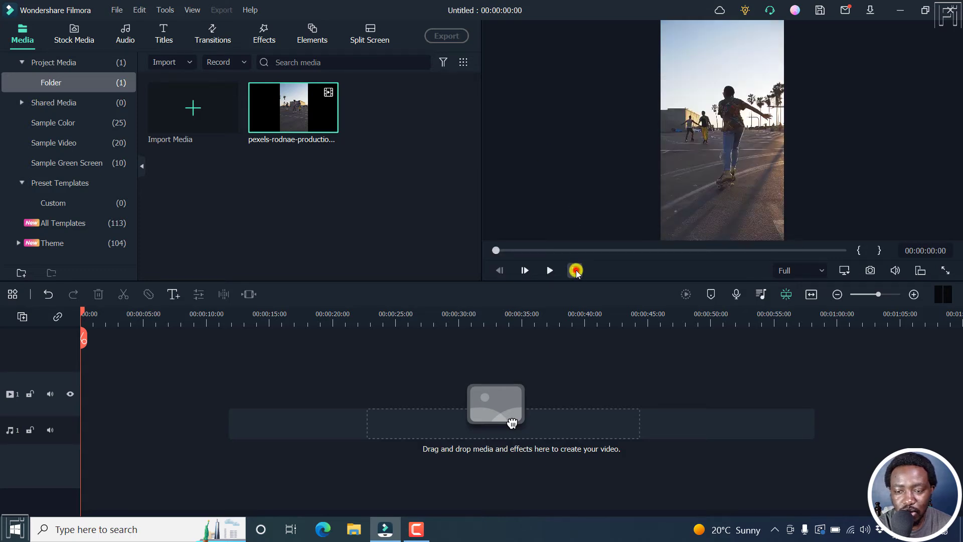
left_click(329, 122)
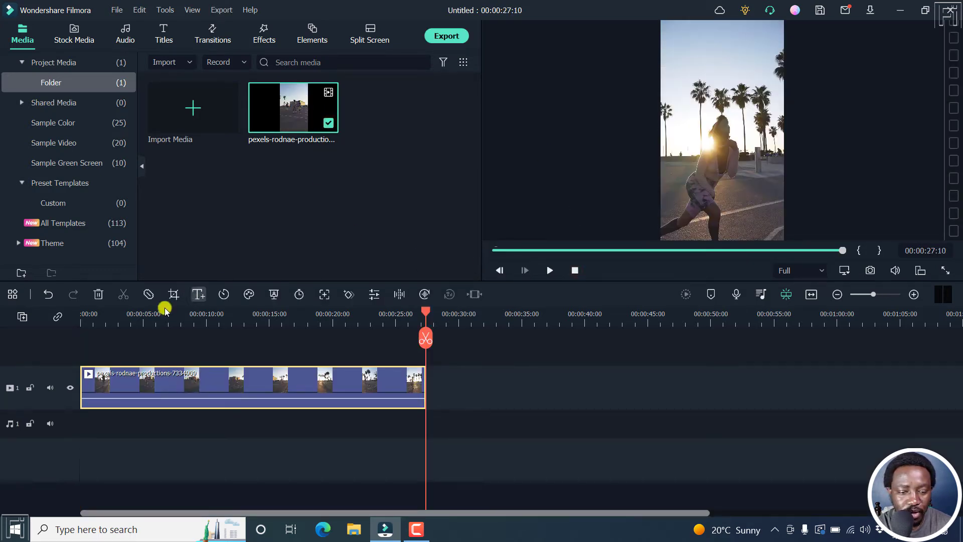
left_click_drag(426, 317, 41, 363)
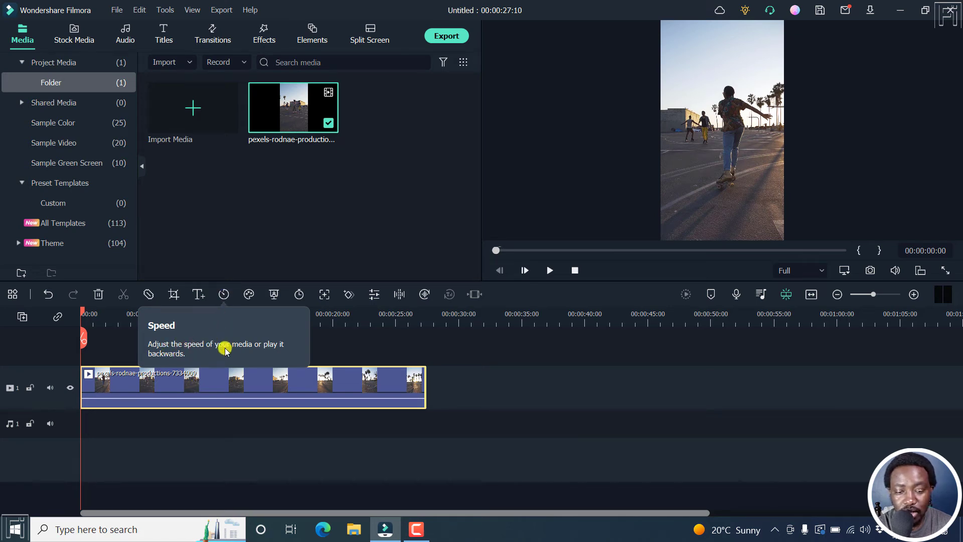
Open the Speed Ramping settings for the clip on the timeline.
left_click(226, 295)
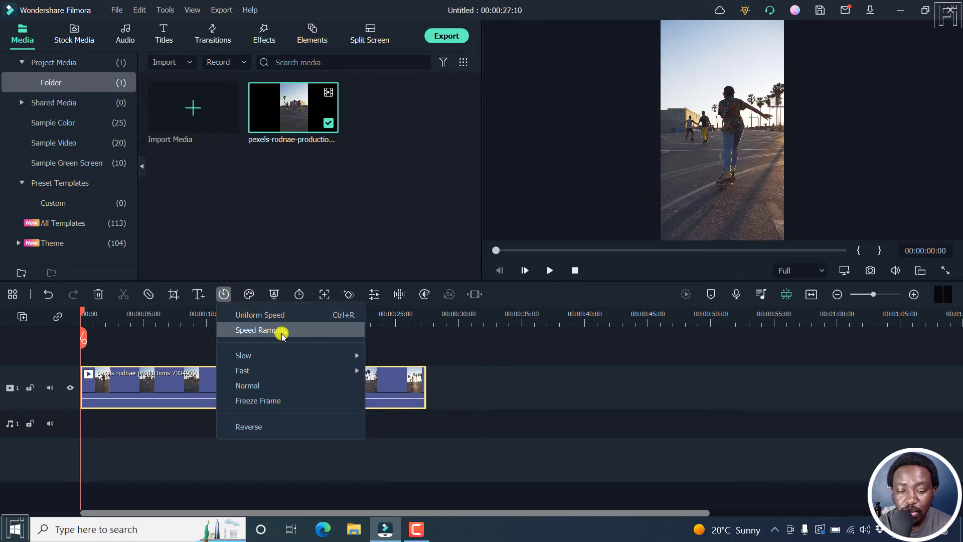
mouse_move(261, 355)
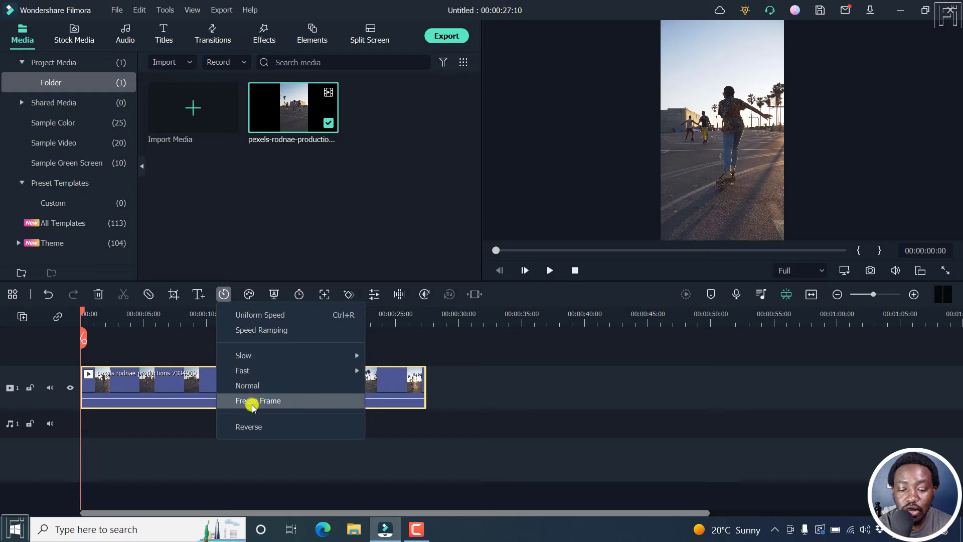
left_click(260, 331)
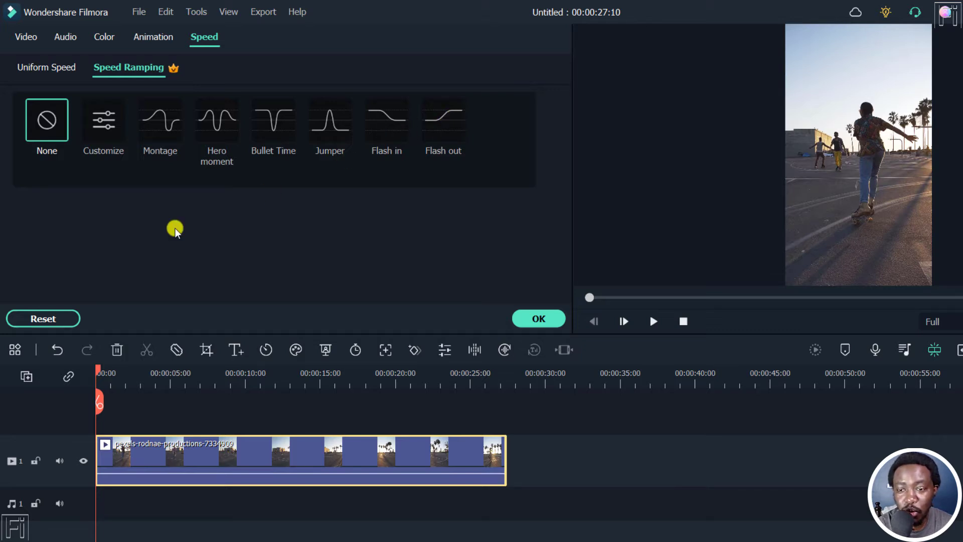
Try the Montage and Hero moment speed ramp presets on the clip, playing back each one.
left_click(161, 125)
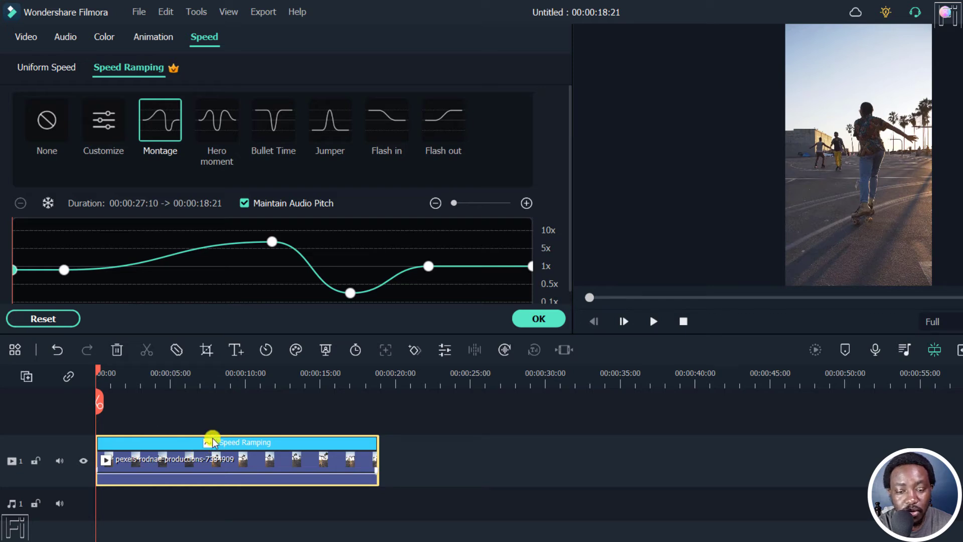
left_click(658, 321)
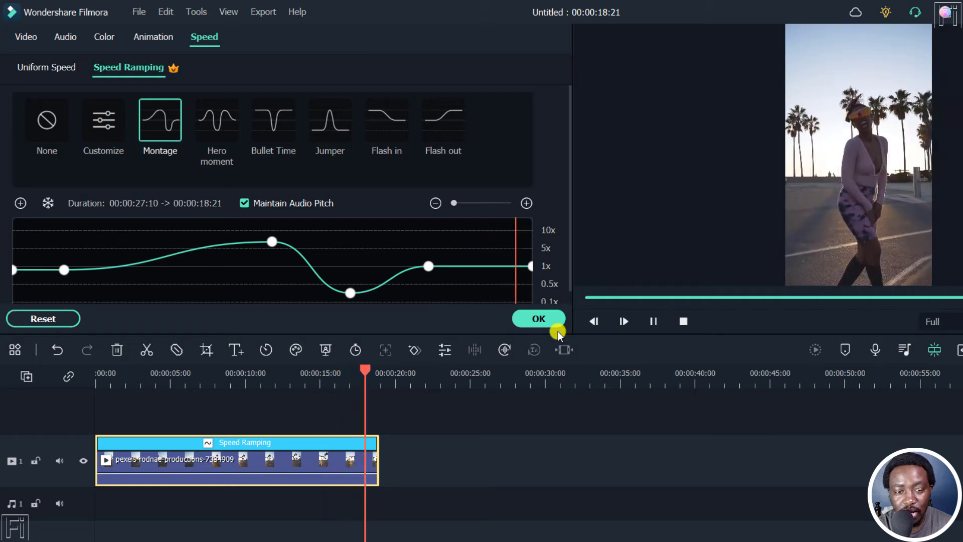
left_click(214, 126)
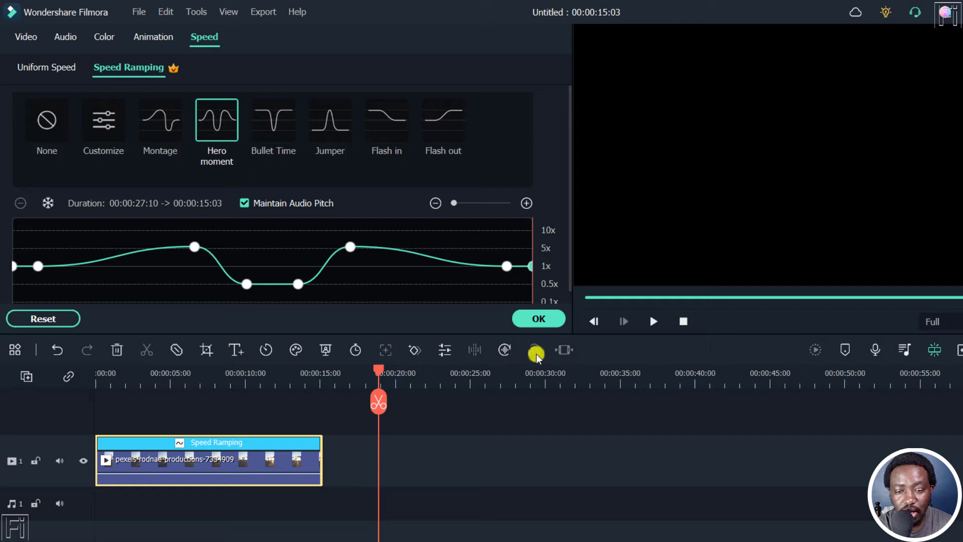
left_click(654, 321)
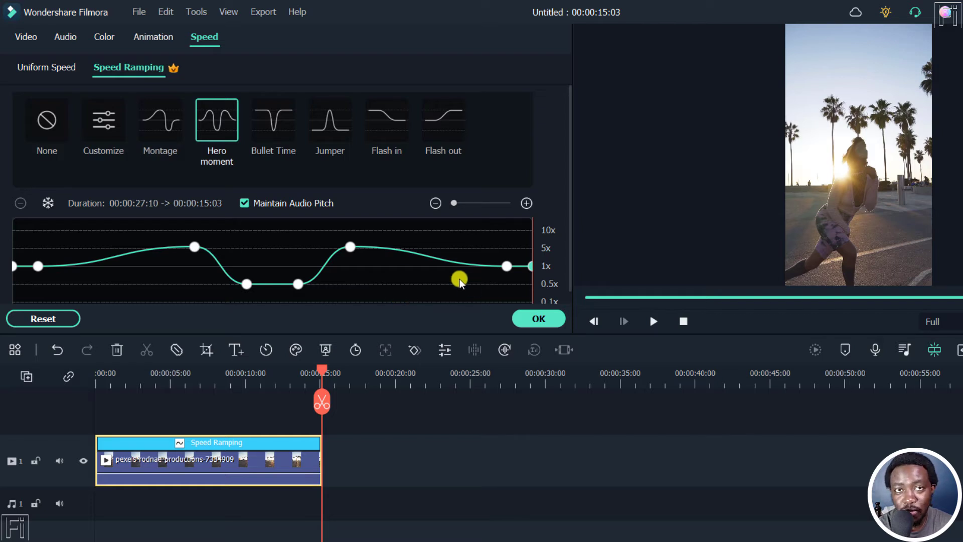
Start a custom speed ramp and add a keyframe about 2.5 seconds in, raised to just above 5x and shifted forward in time.
left_click(106, 131)
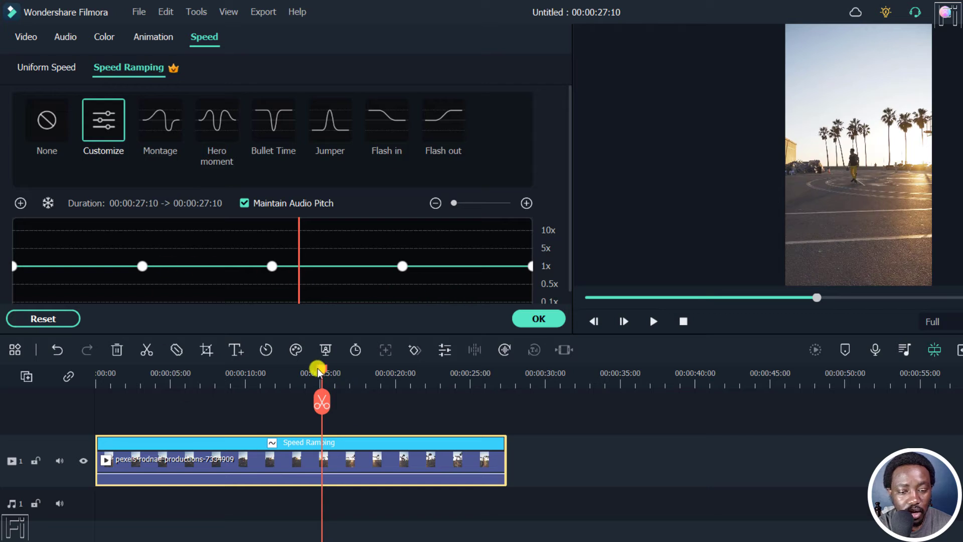
left_click_drag(318, 371, 43, 387)
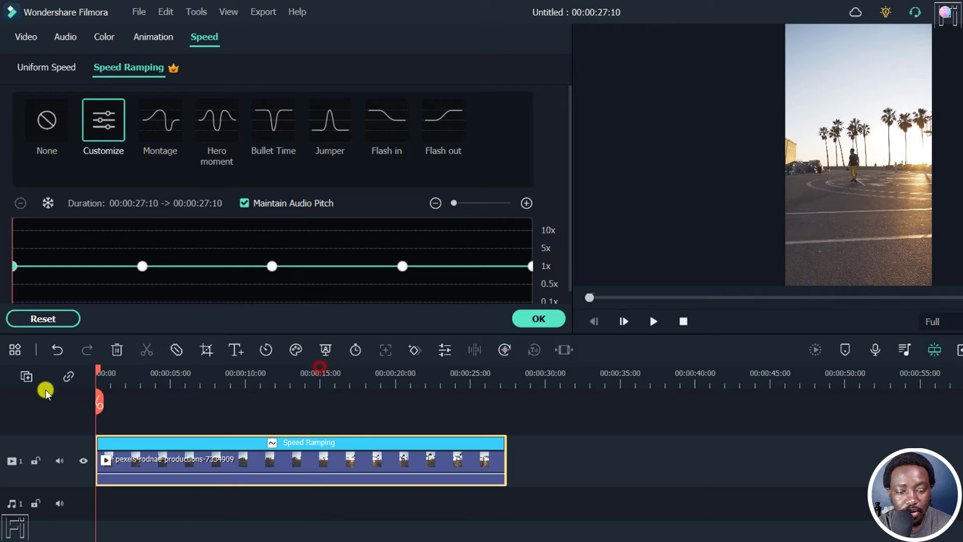
left_click(650, 321)
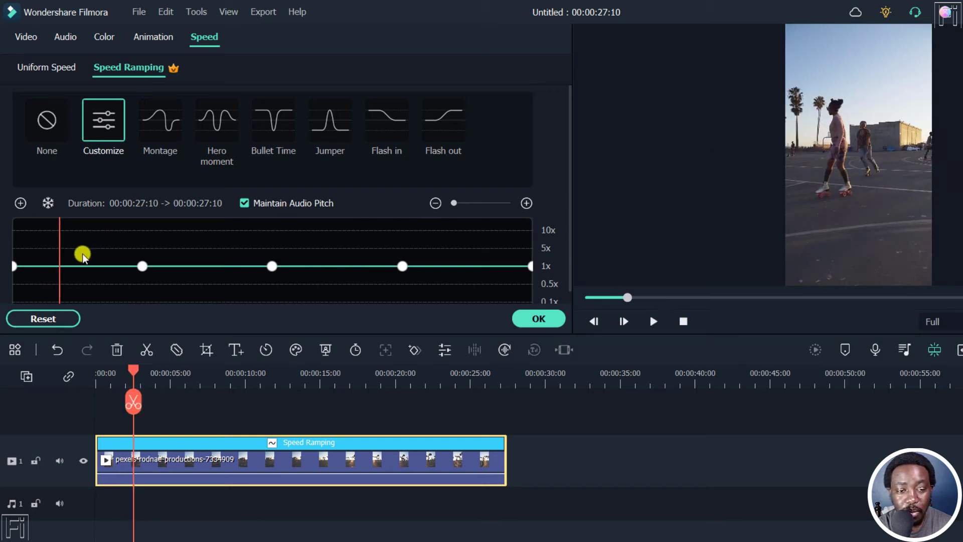
left_click(20, 204)
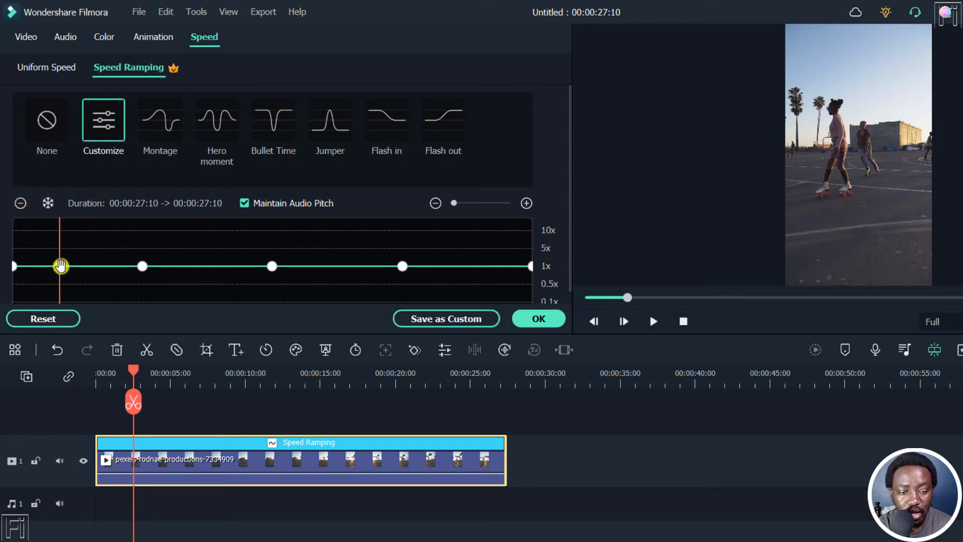
left_click_drag(60, 266, 91, 239)
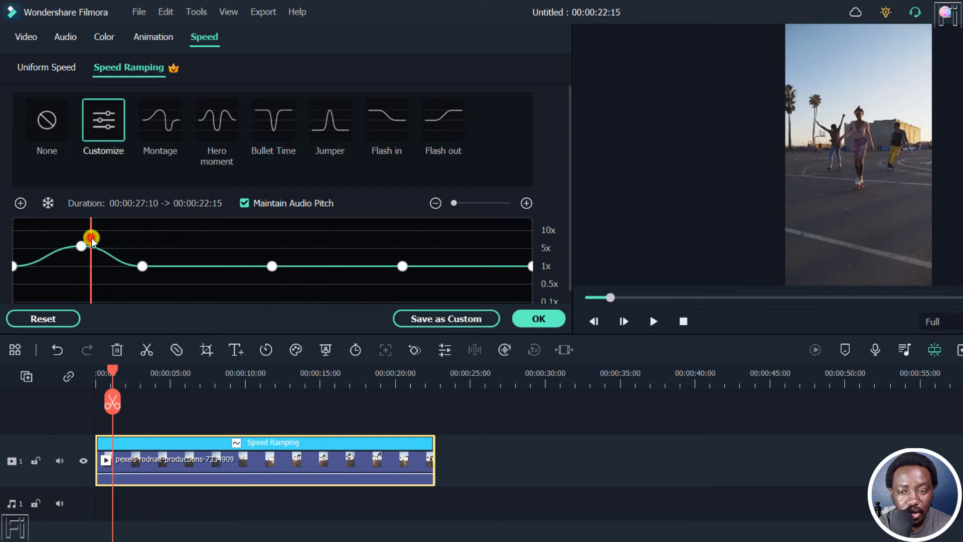
Play back the ramp and lower the keyframe after the first peak to just below 0.5x, shifted slightly forward in time.
left_click_drag(113, 370, 86, 375)
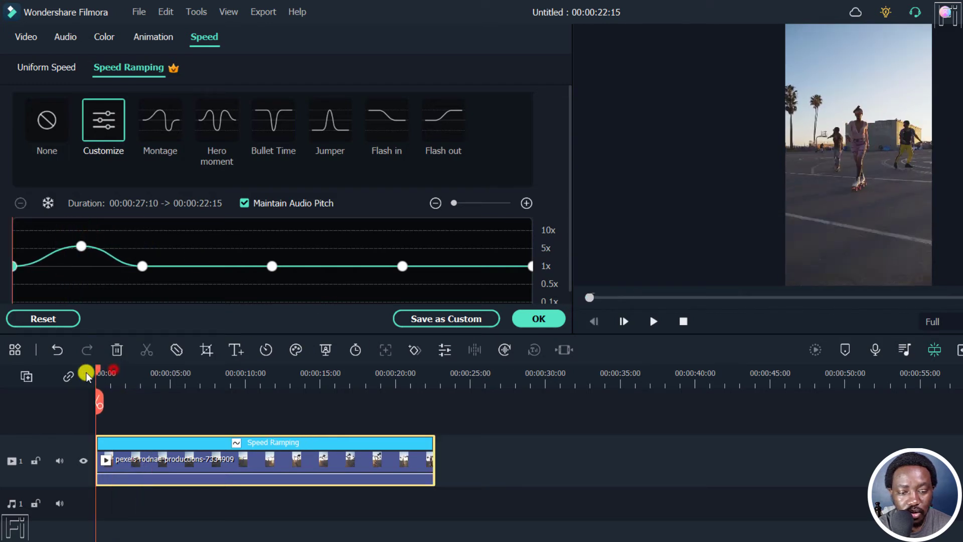
key("space")
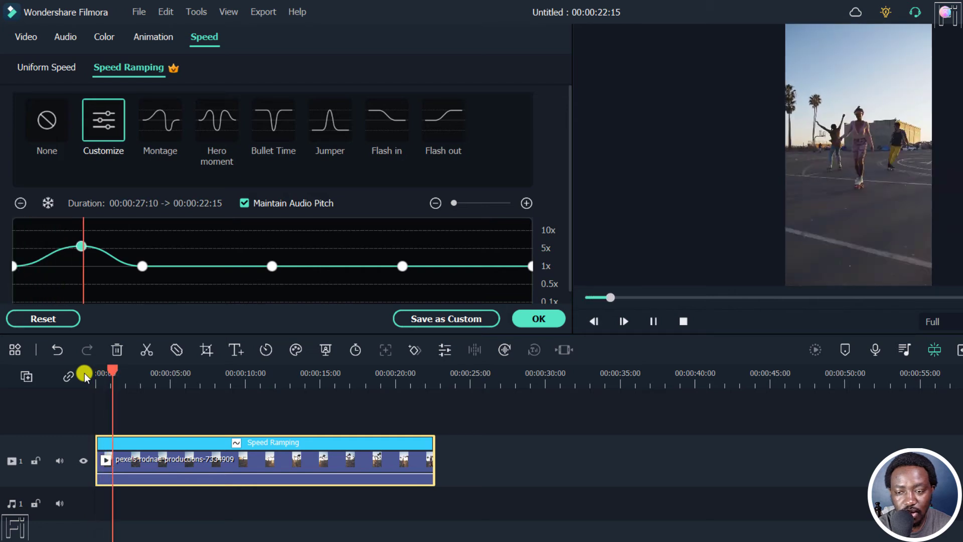
key("space")
key("space")
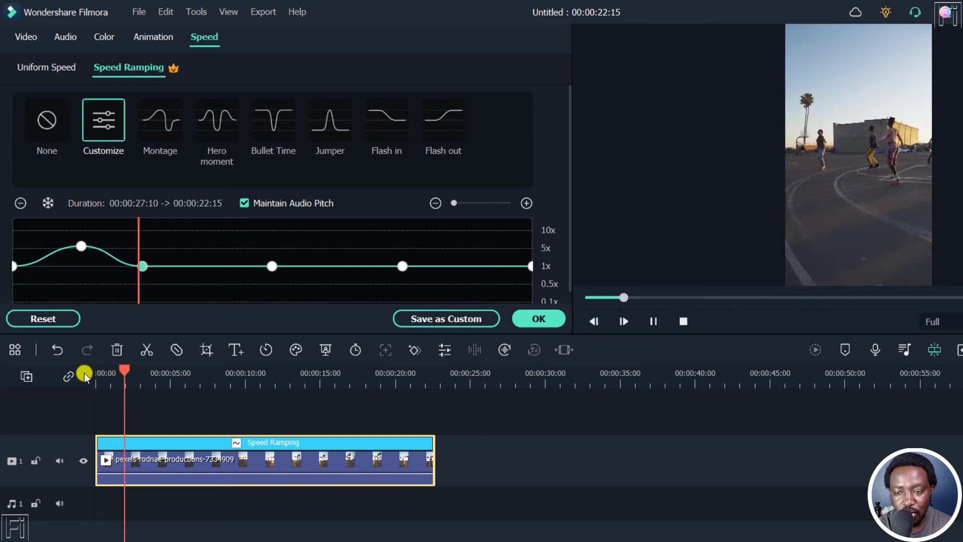
key("space")
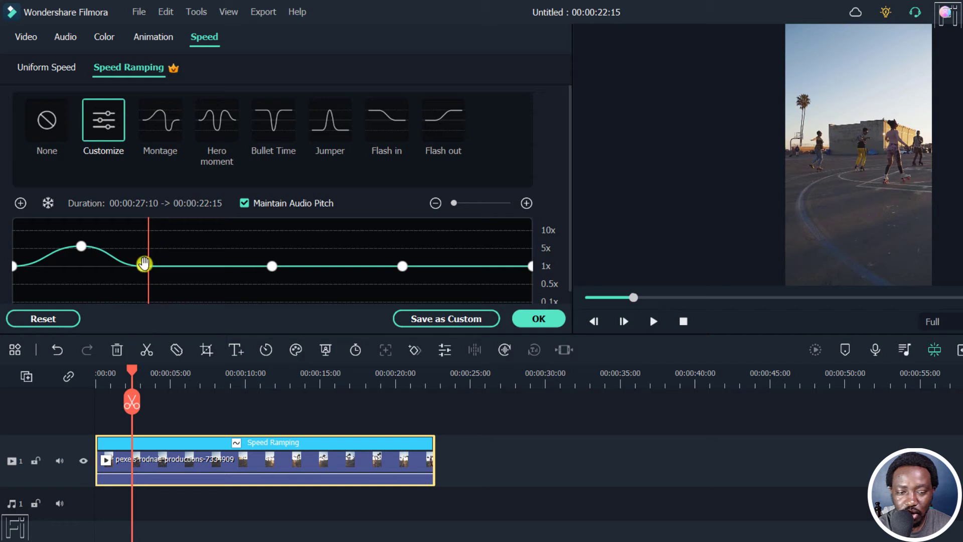
left_click_drag(143, 266, 160, 287)
key("space")
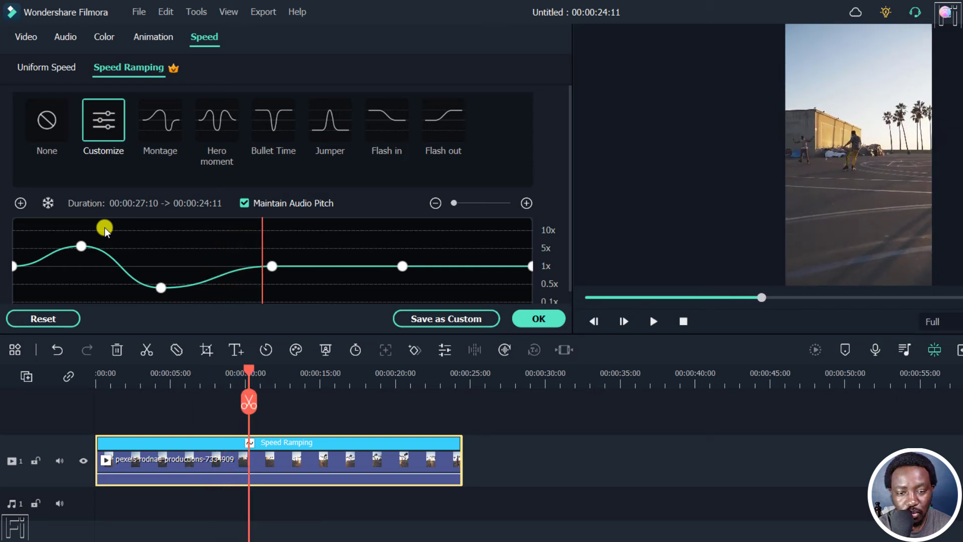
Raise the middle keyframe of the speed curve to between 5x and 10x, shift it slightly forward and play back the result.
left_click(272, 266)
left_click_drag(273, 266, 299, 241)
left_click(234, 238)
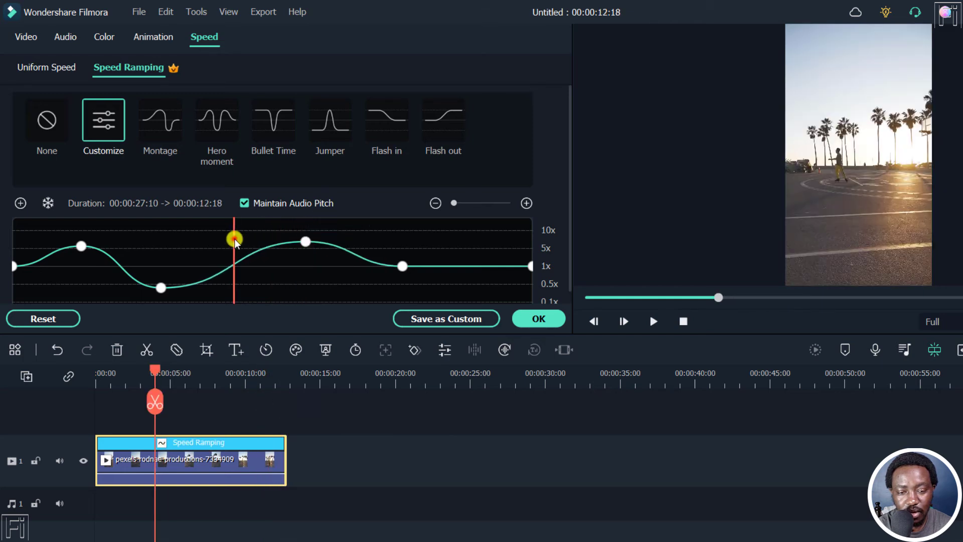
key("space")
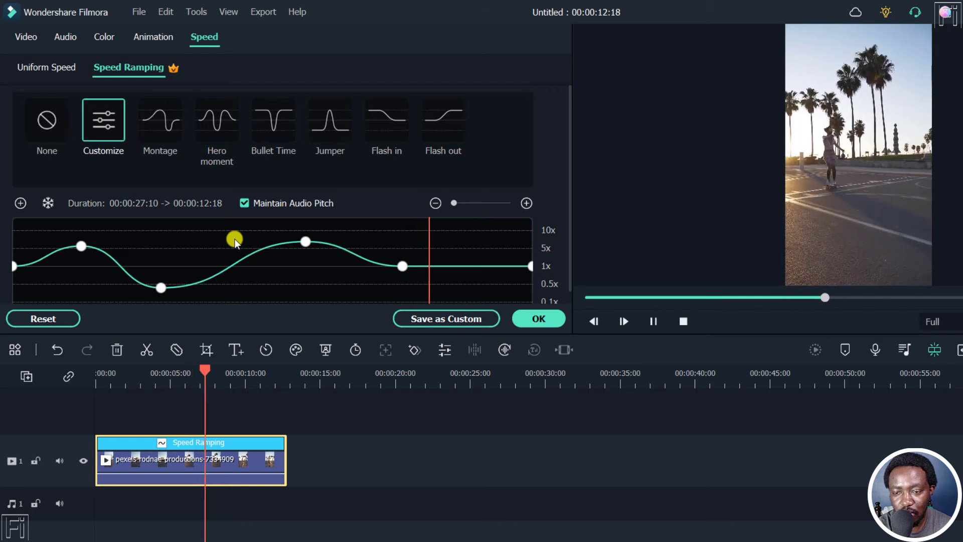
key("space")
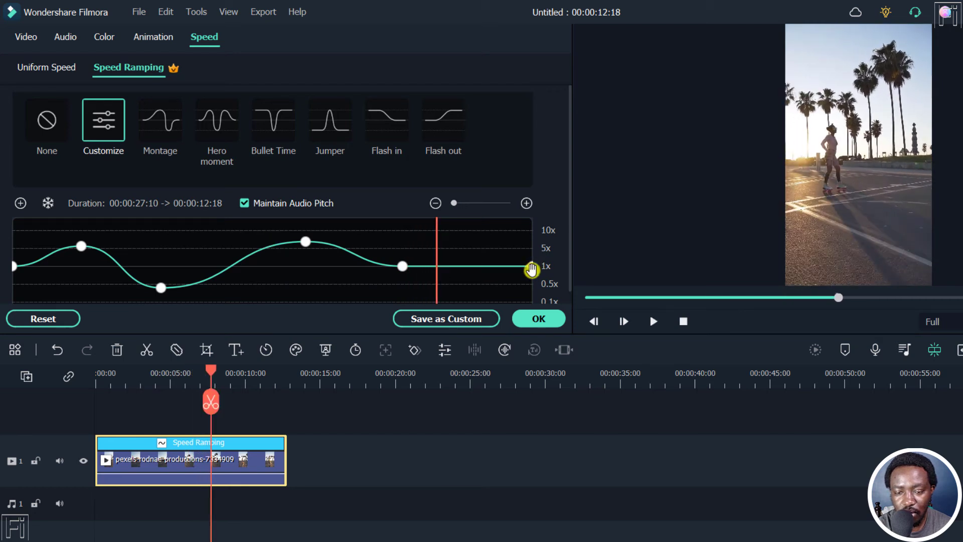
Lower the last keyframe of the speed curve to just below 0.5x and play back the clip's ending.
left_click_drag(531, 266, 531, 289)
left_click(424, 244)
key("space")
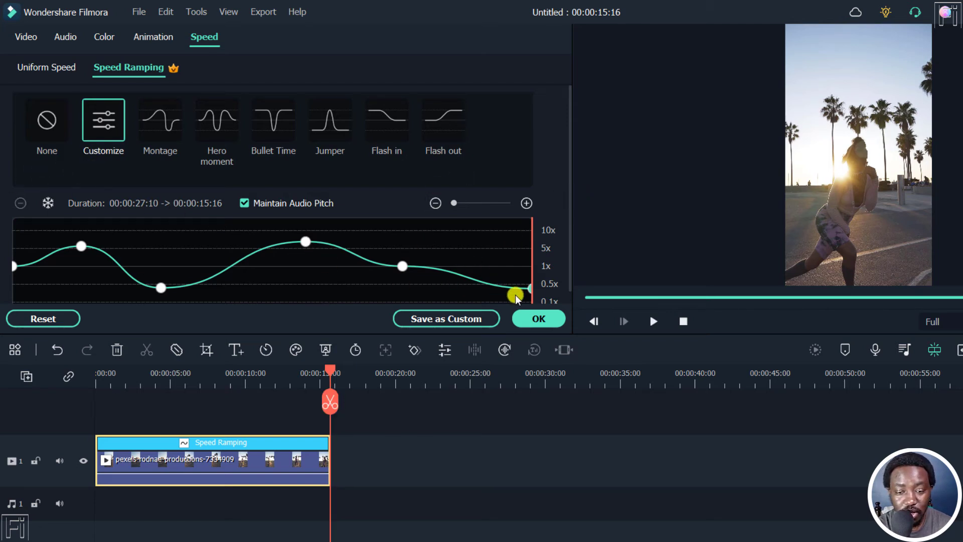
Save the speed curve as a custom preset named Skate Shots, find it among the presets and confirm the clip's speed settings.
left_click(432, 319)
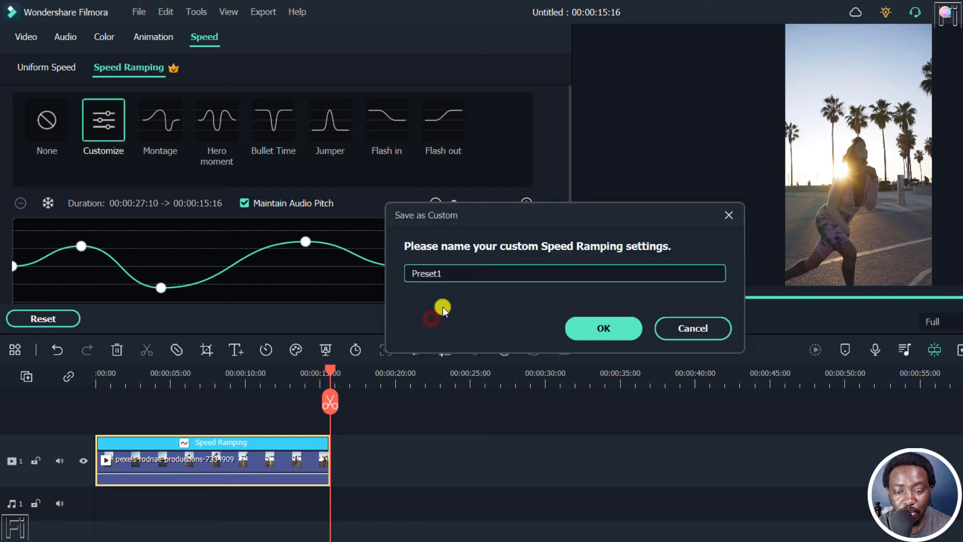
key("ctrl+a")
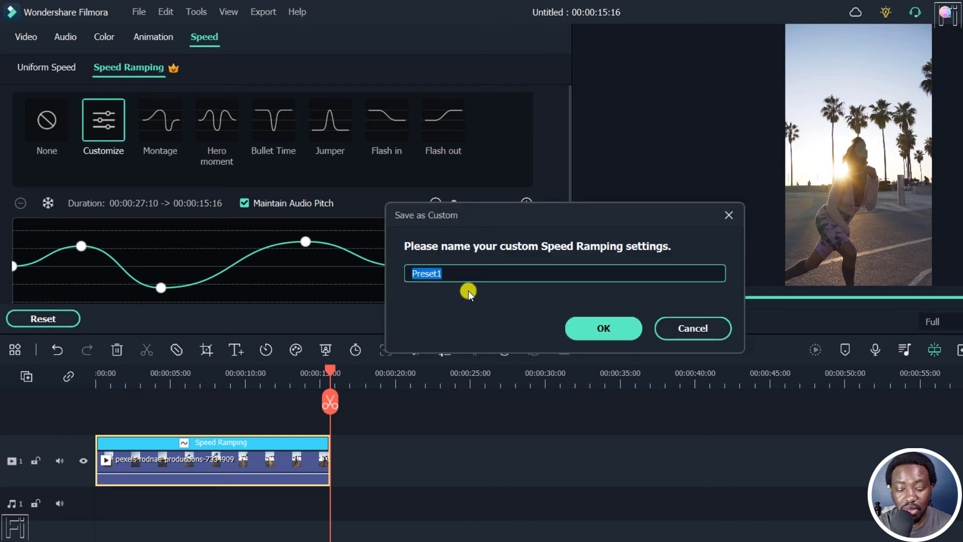
type("Skate Sh")
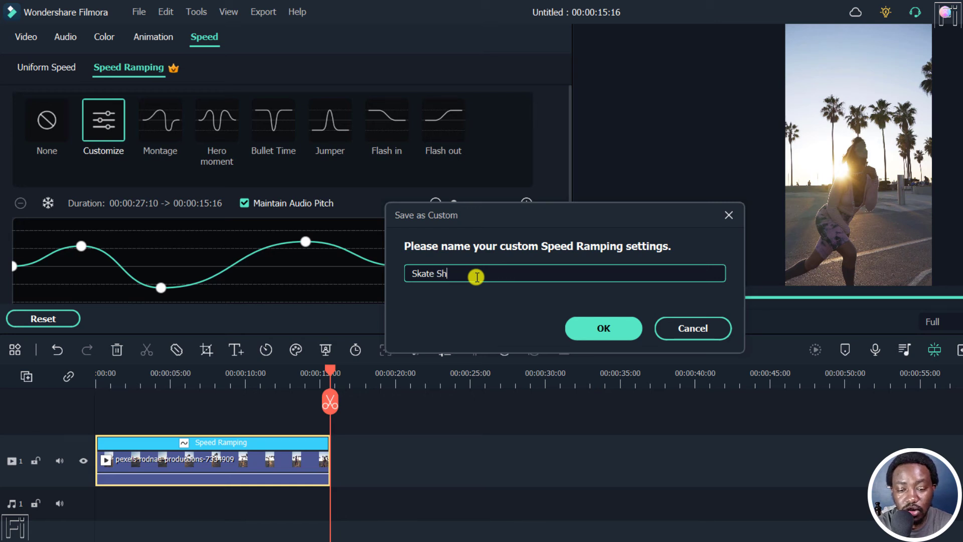
type("ots")
left_click(603, 328)
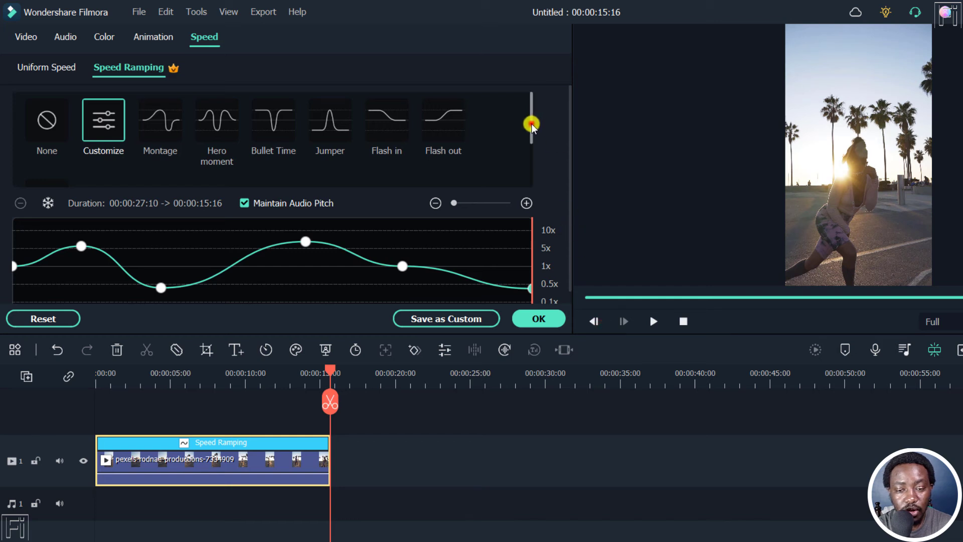
left_click_drag(531, 125, 533, 157)
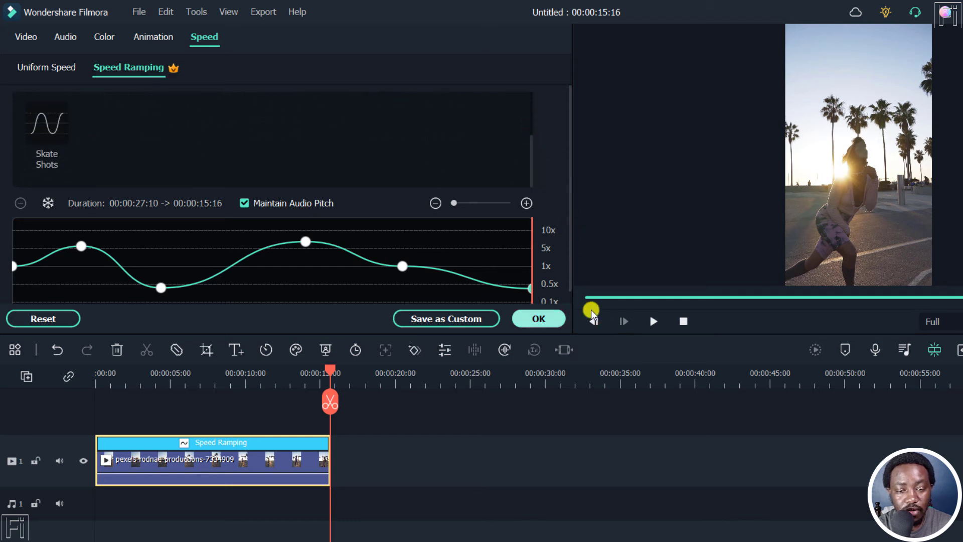
left_click(529, 318)
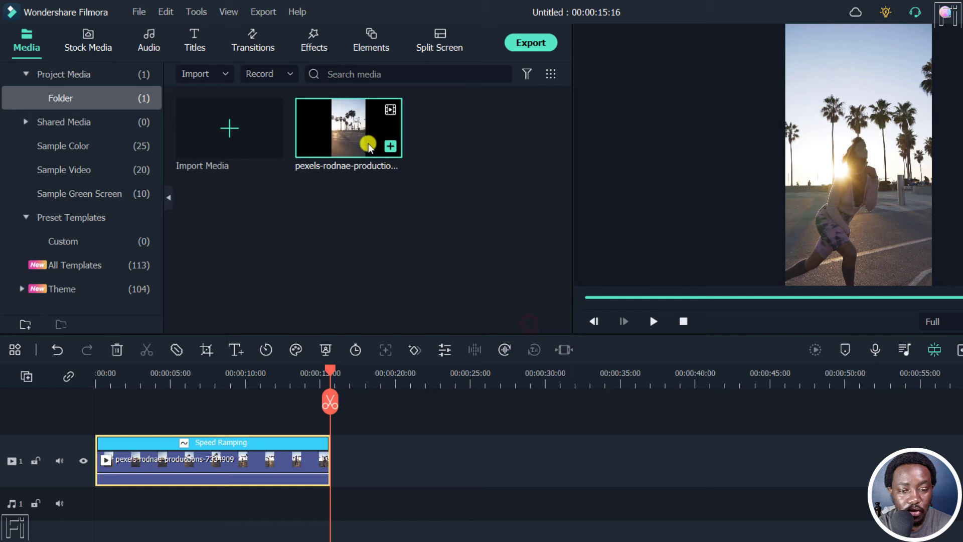
Add a second copy of the clip to the video track at about 20 seconds and apply the Skate Shots speed ramp to it.
left_click_drag(369, 147, 406, 461)
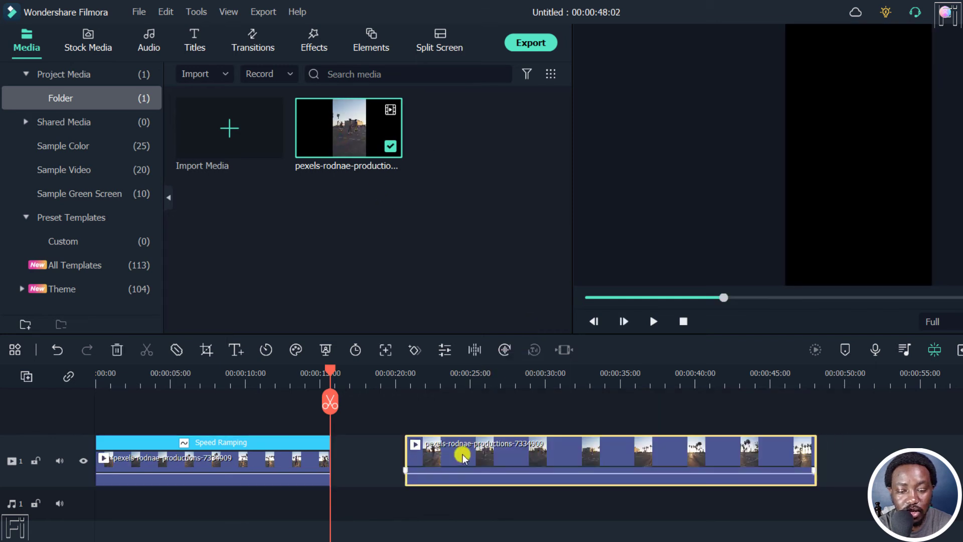
left_click(267, 349)
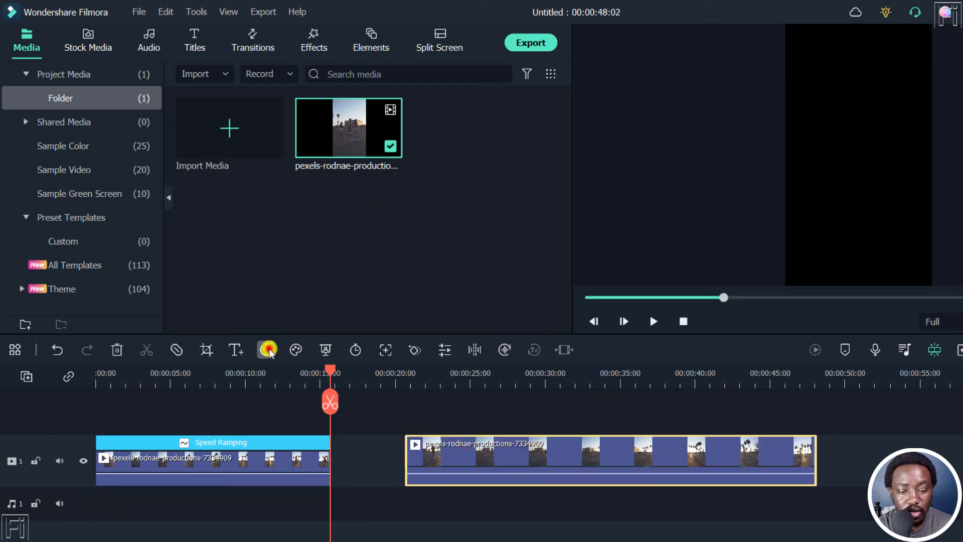
left_click(324, 393)
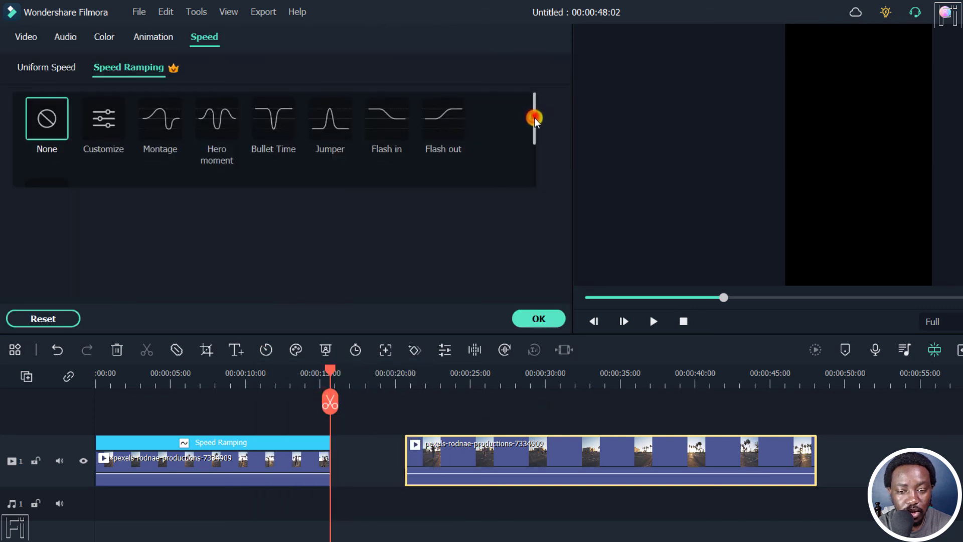
left_click_drag(534, 119, 482, 285)
left_click(450, 383)
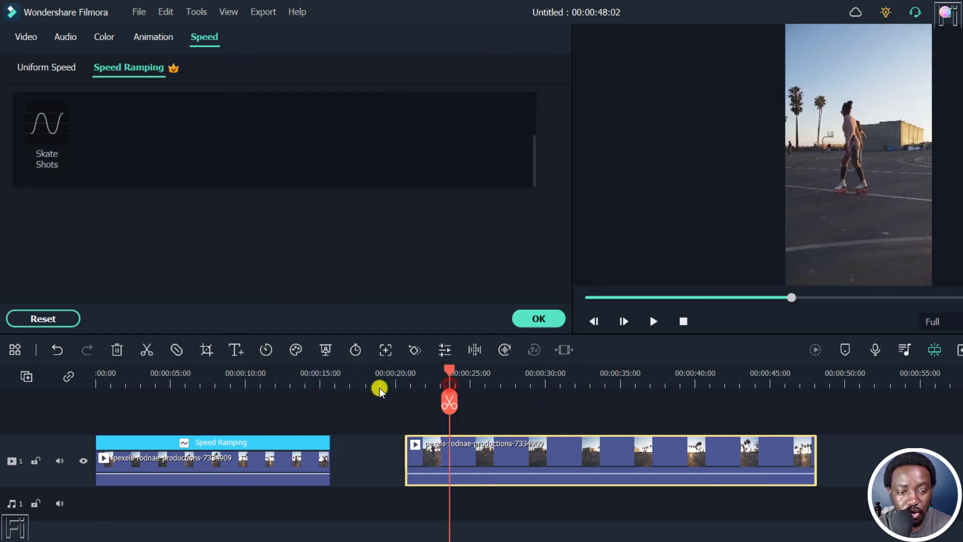
left_click(44, 129)
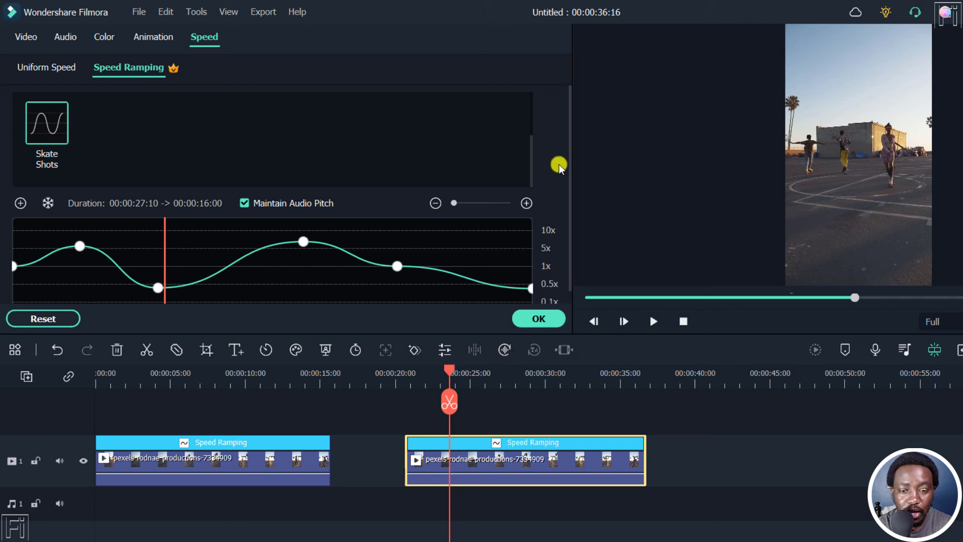
left_click_drag(570, 155, 572, 194)
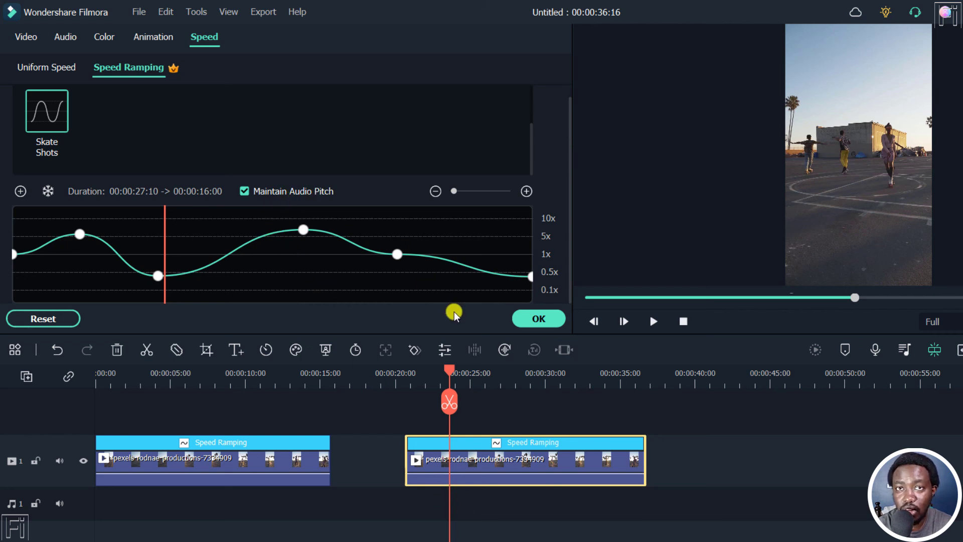
left_click(242, 189)
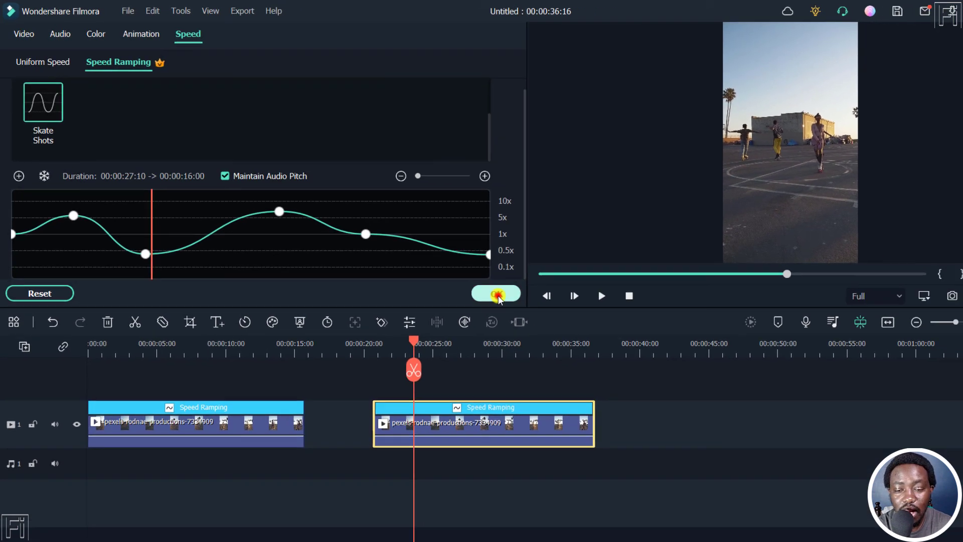
left_click(538, 318)
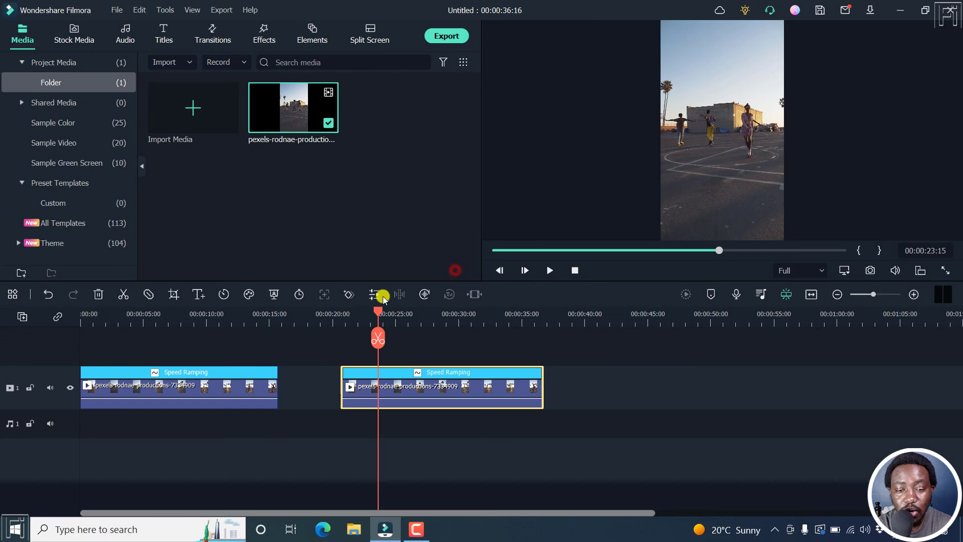